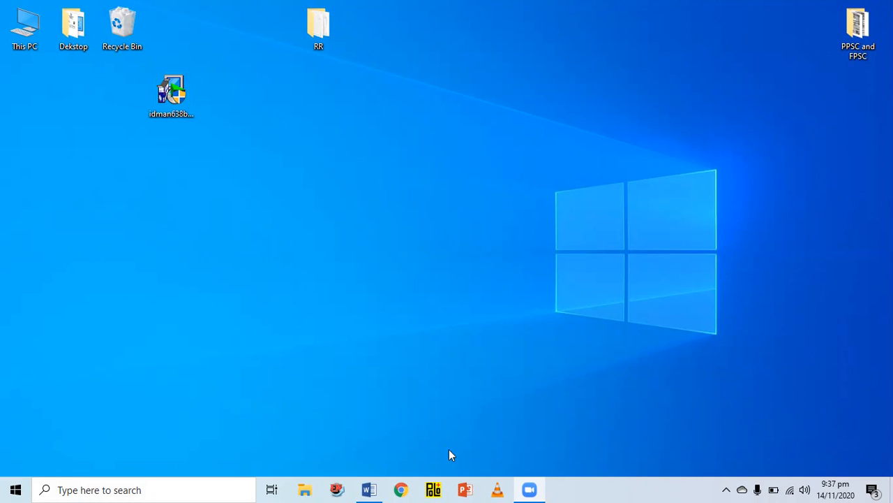
- Switch to the Trichlorfon manuscript in Word and review Table 1's RRa column and the resistance ratio footnote for UNSEL
click(369, 489)
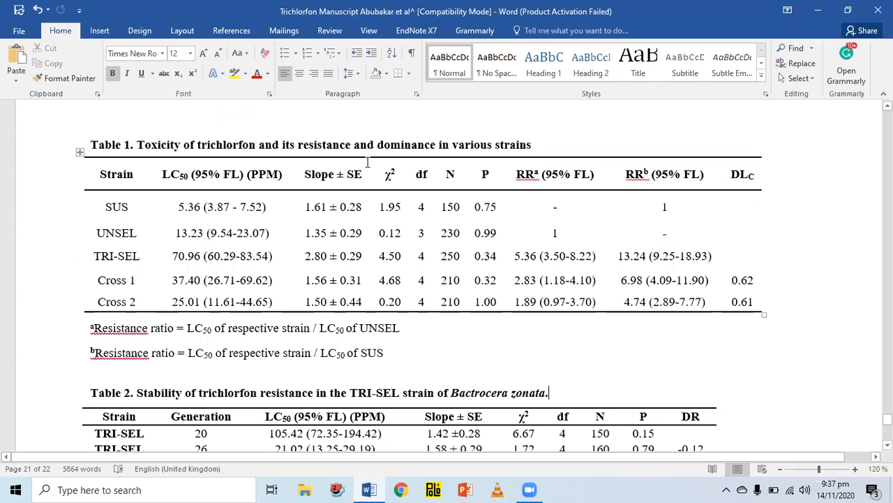
drag(548, 393, 452, 393)
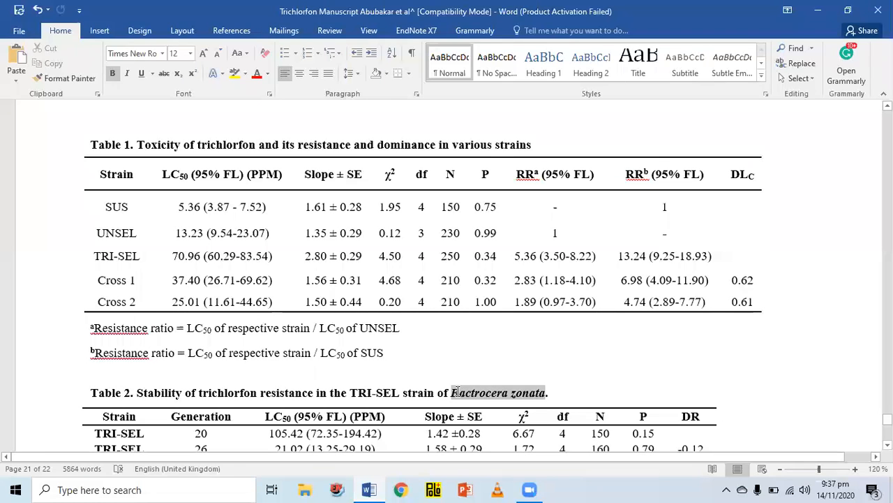
click(419, 339)
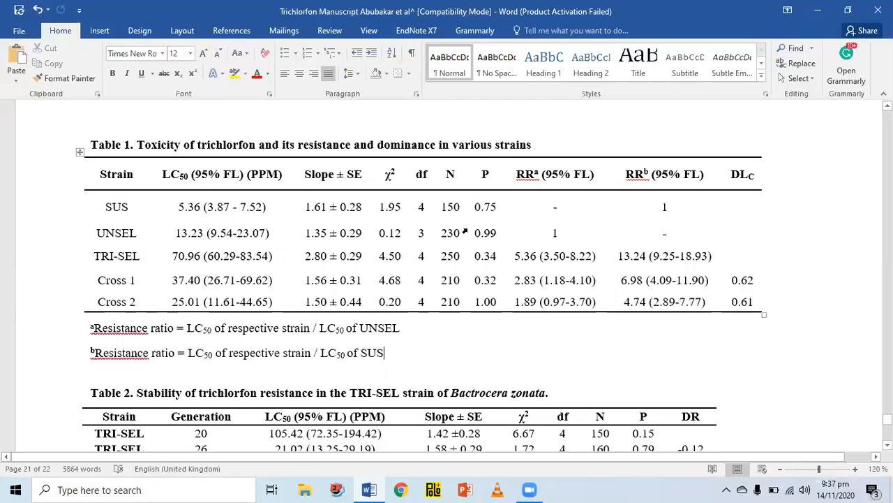
click(541, 153)
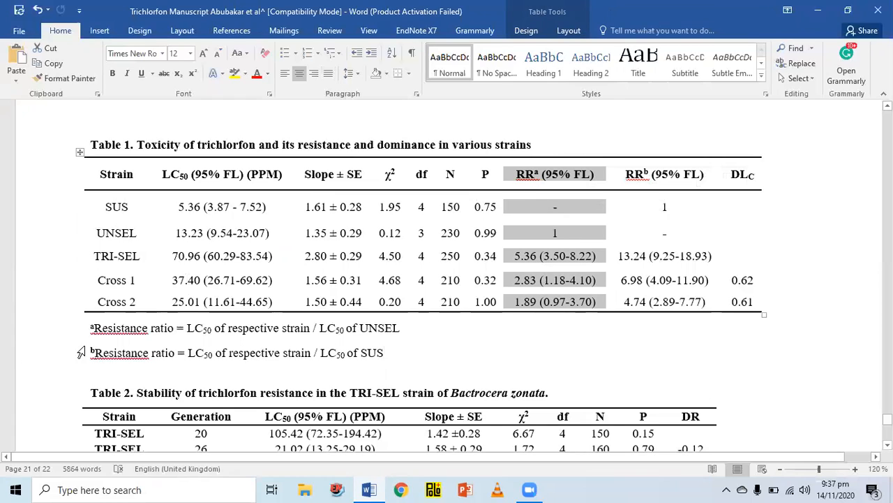
drag(90, 332, 375, 333)
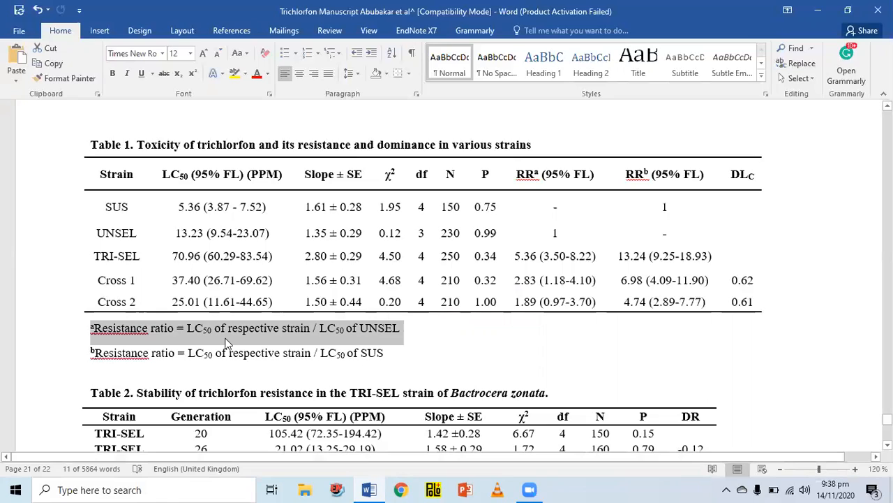
- Examine the TRI-SEL and UNSEL LC50 values in Table 1, the TRI-SEL resistance ratio and its 95% FL heading
click(110, 256)
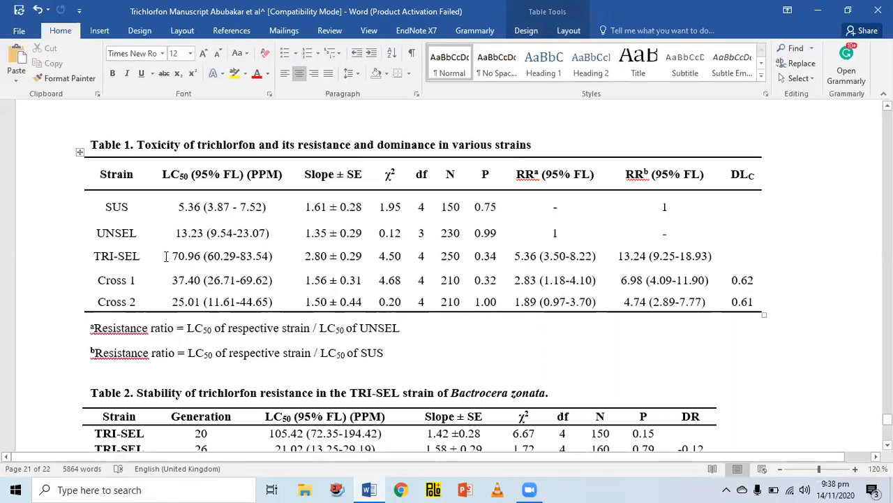
drag(169, 255, 202, 255)
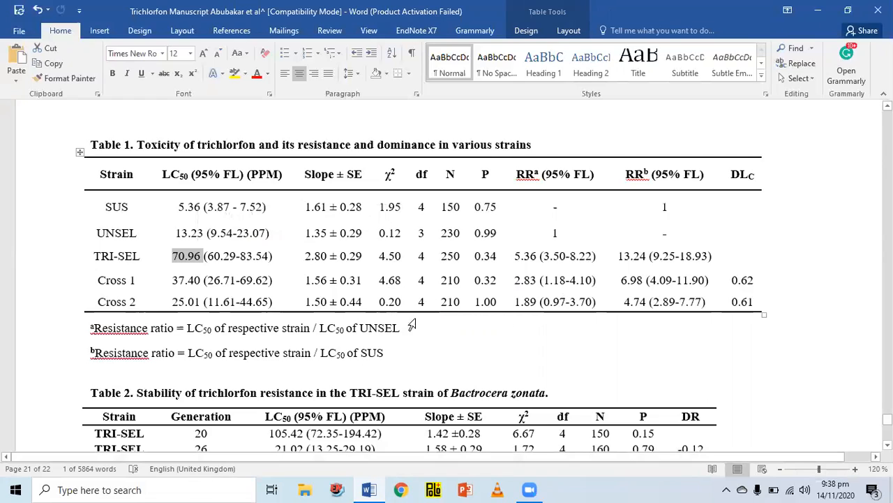
drag(175, 232, 203, 233)
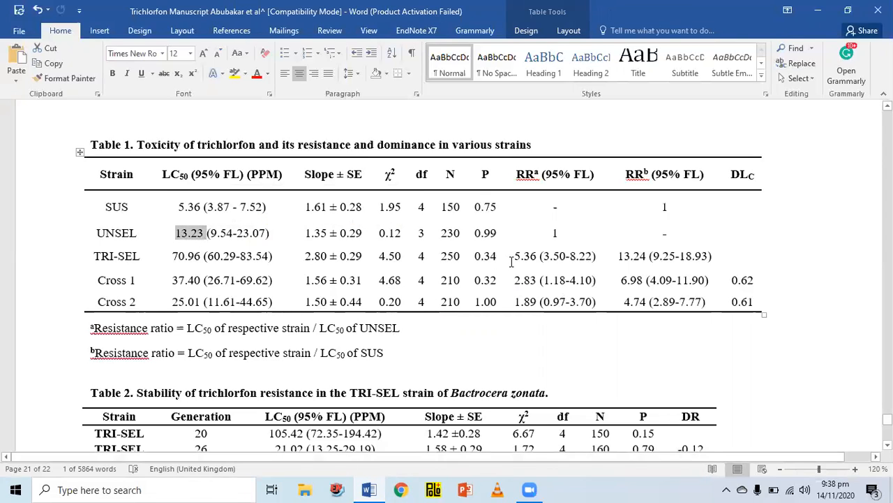
drag(513, 259, 535, 265)
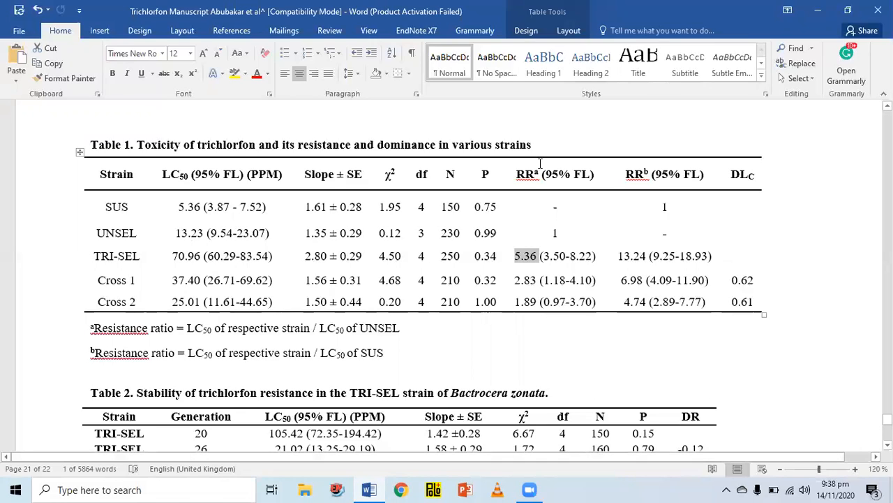
drag(550, 176, 597, 177)
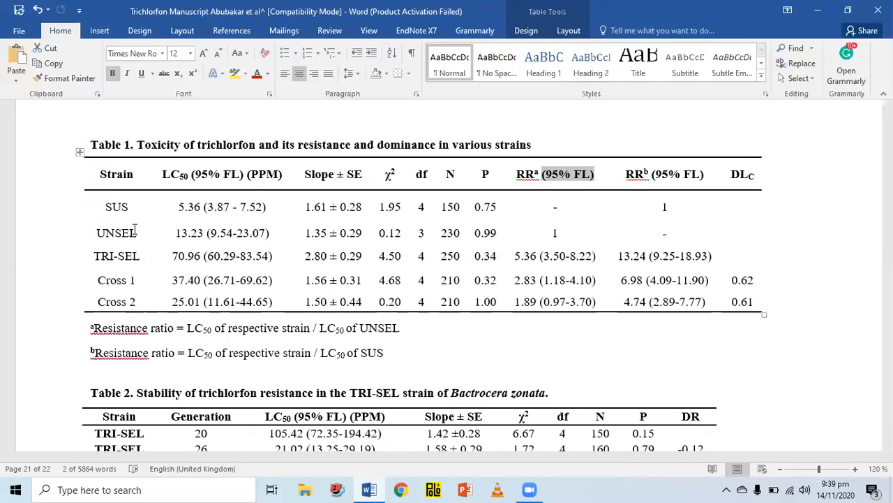
click(110, 236)
click(113, 257)
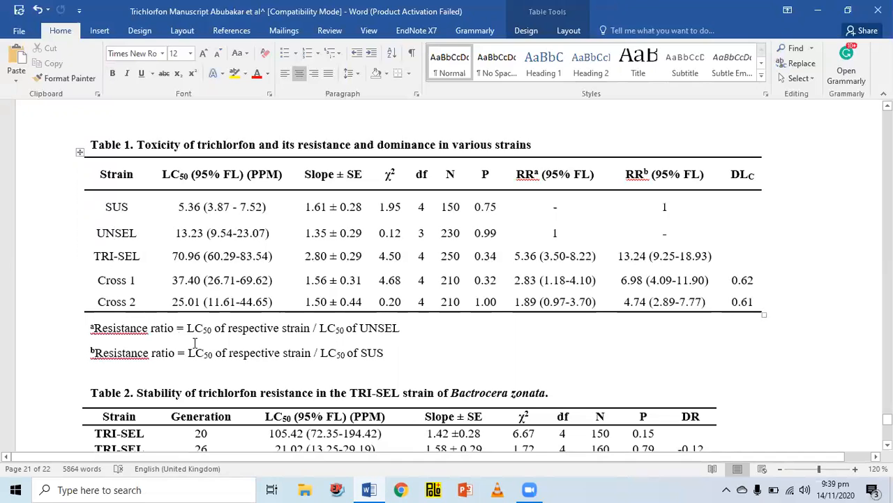
click(370, 489)
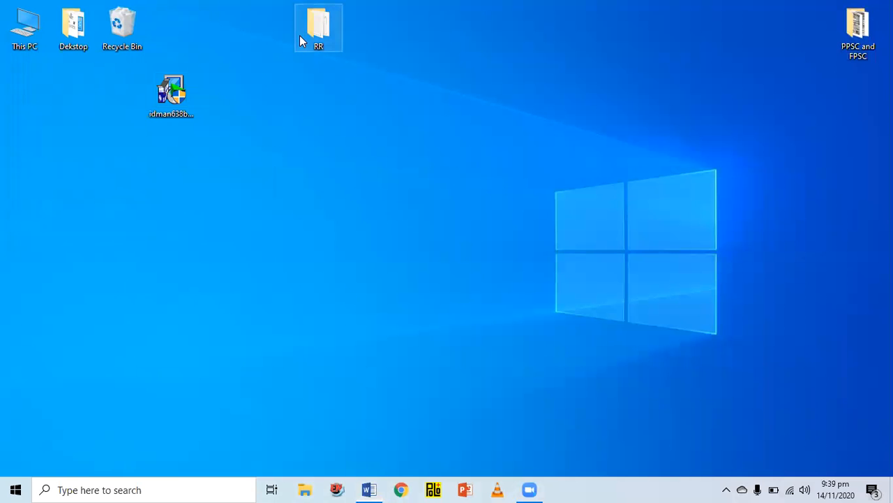
- Open the RR cross 1 text file from the desktop's RR folder, inspect its dose data, and close it
double_click(300, 37)
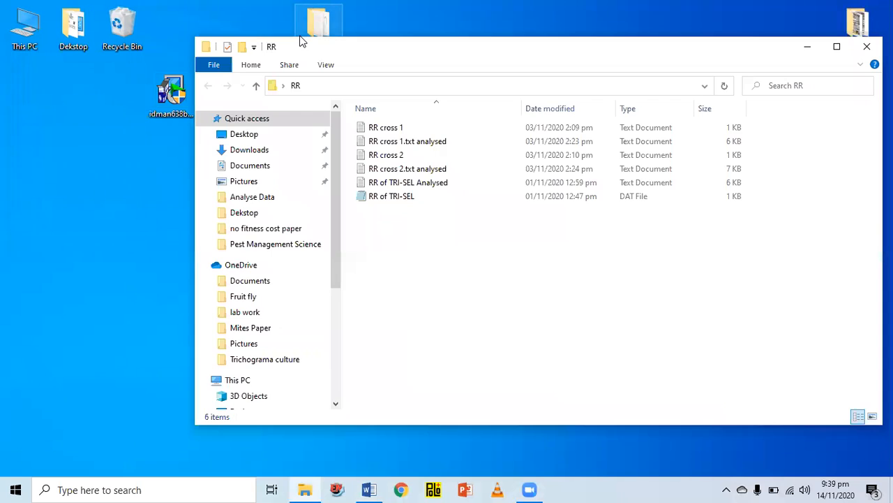
double_click(369, 130)
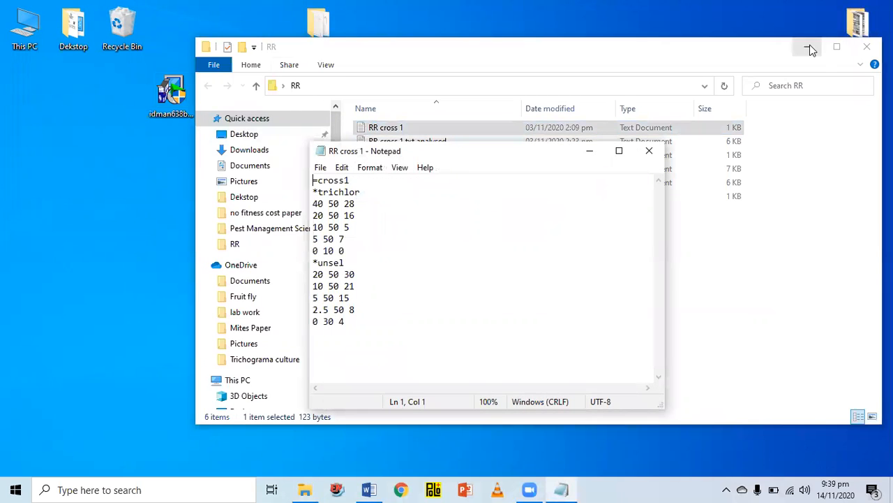
click(810, 47)
click(618, 151)
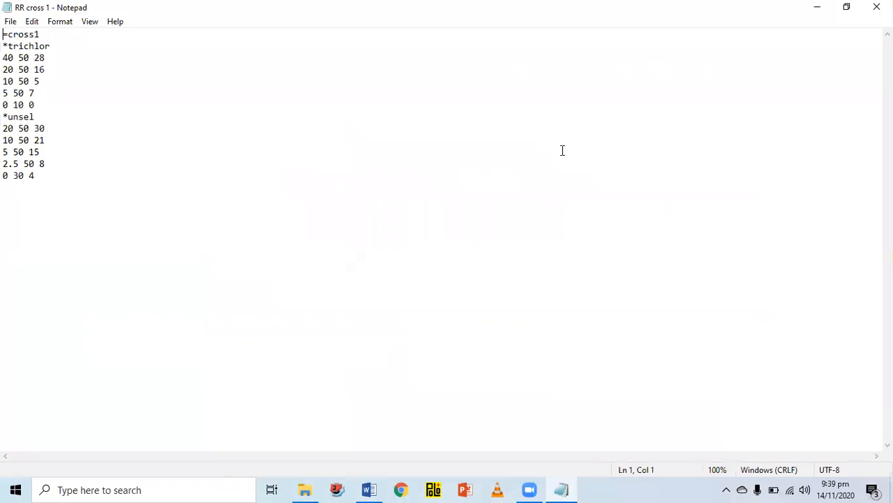
click(843, 8)
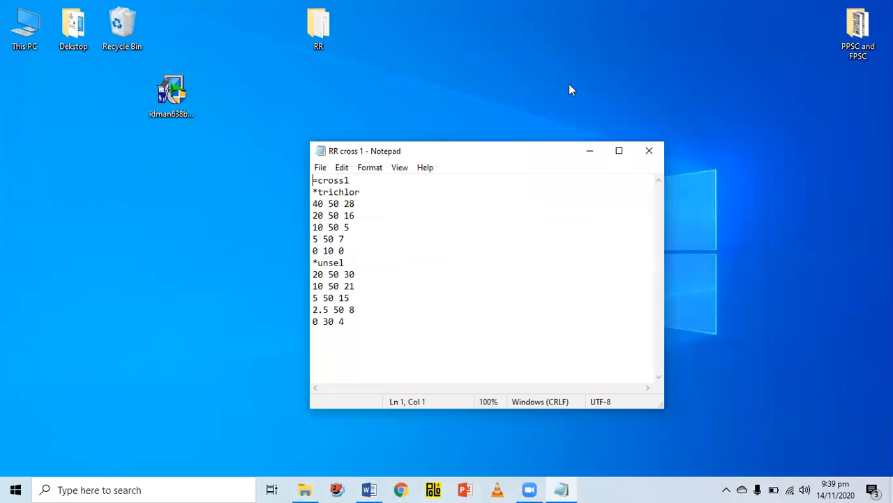
click(317, 205)
click(354, 203)
click(648, 151)
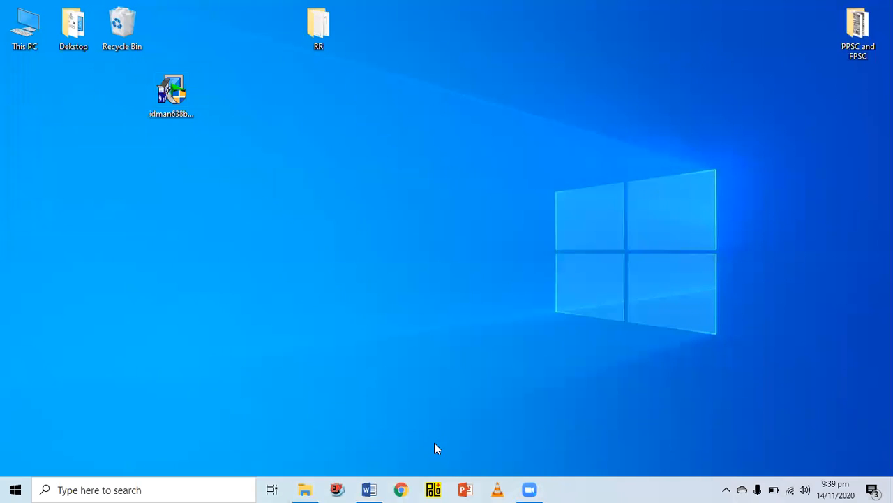
- Launch Polo Plus from the manuscript window, and minimize both programs to return to the desktop
click(370, 488)
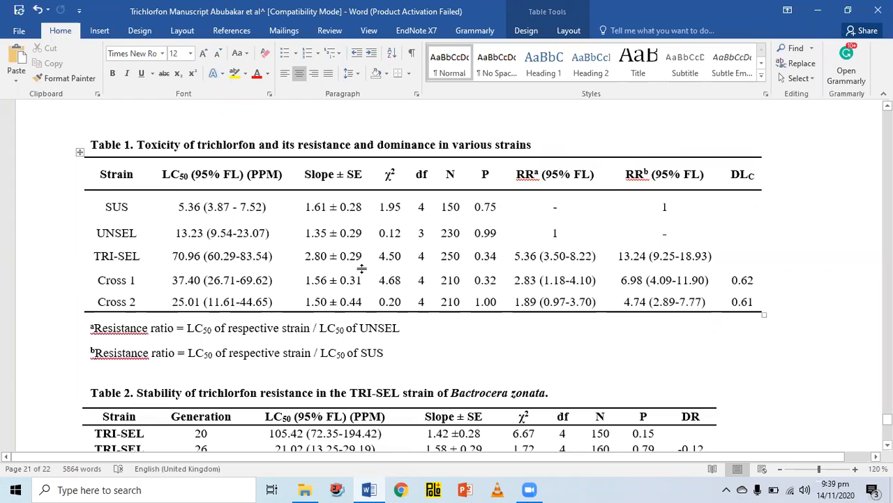
click(433, 489)
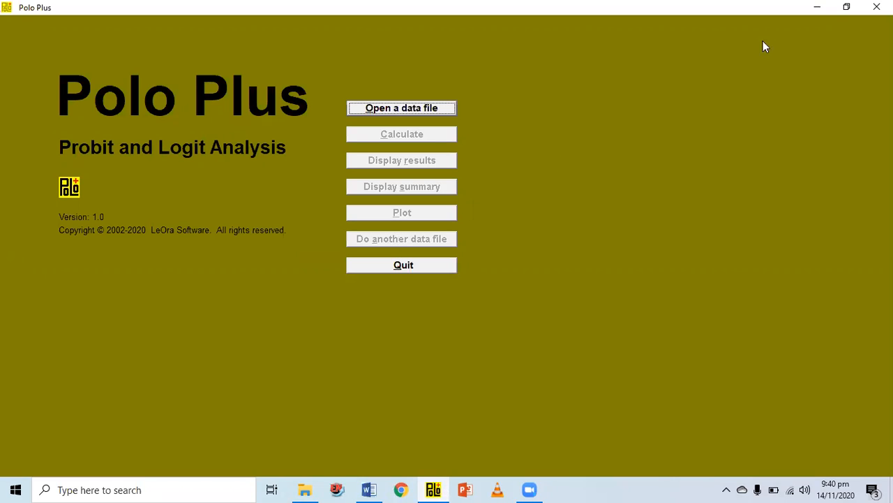
click(819, 8)
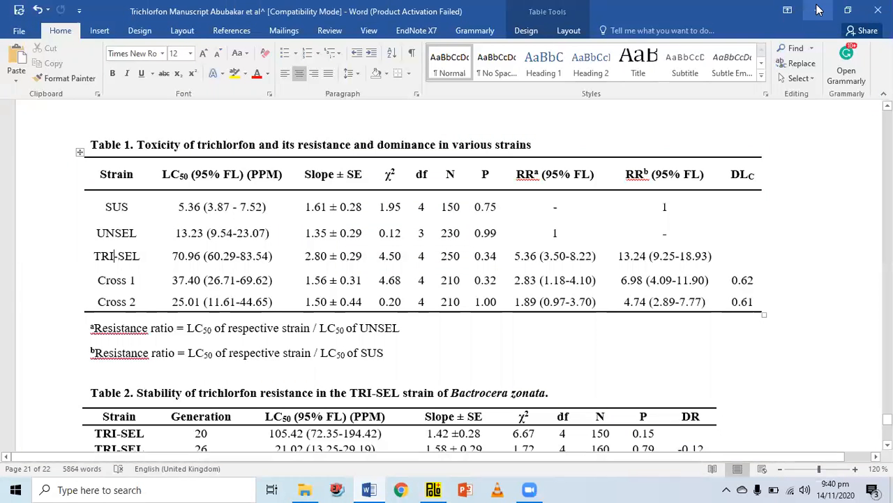
click(368, 489)
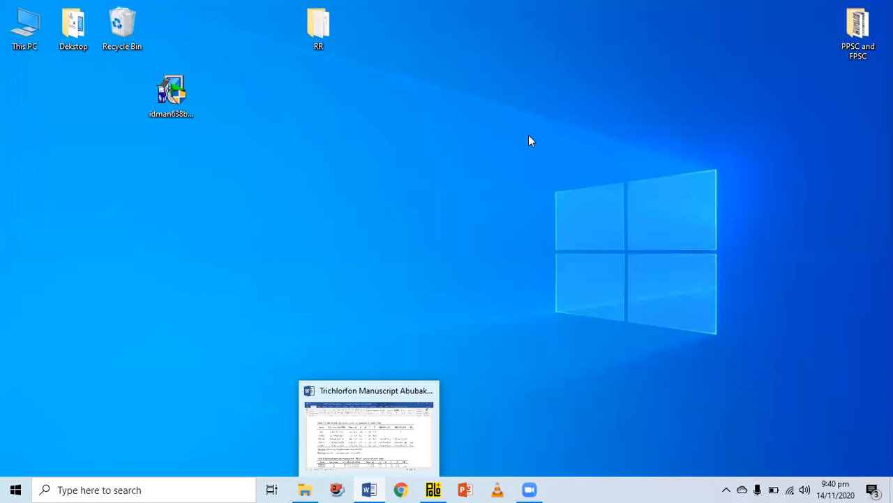
- Open the RR of TRI-SEL data file from the RR folder and examine its title, Res block and unsel block
double_click(319, 29)
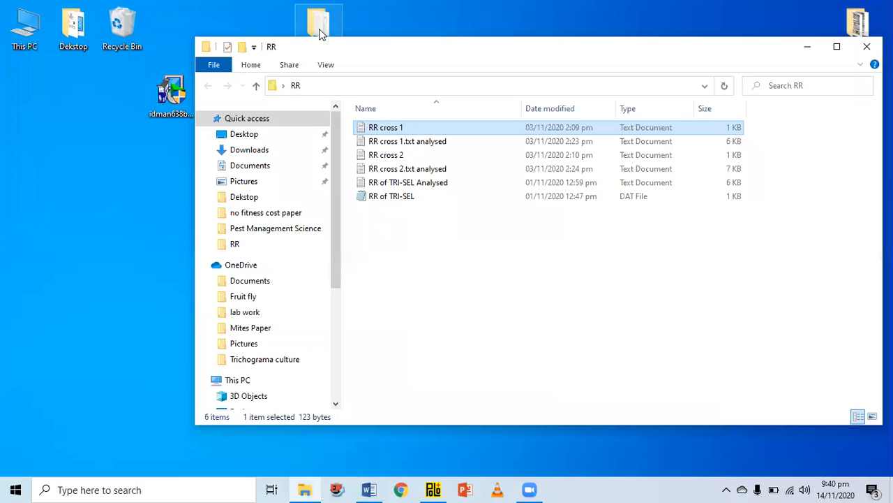
double_click(398, 197)
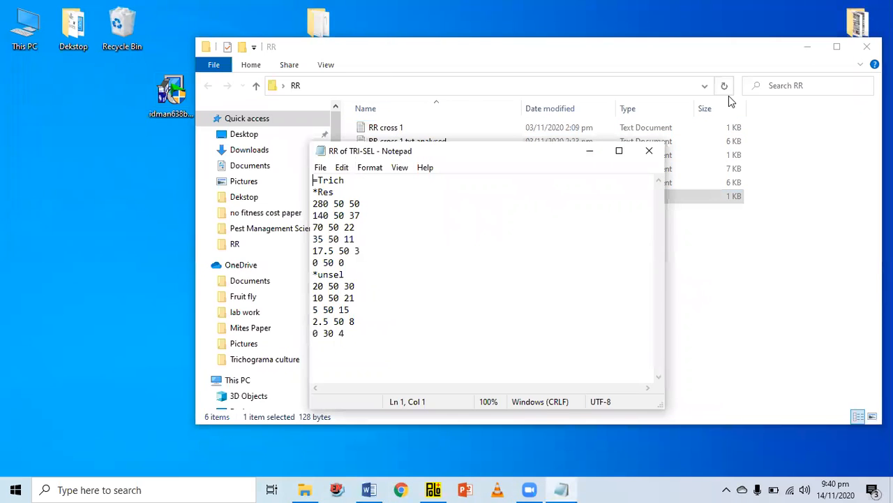
click(619, 151)
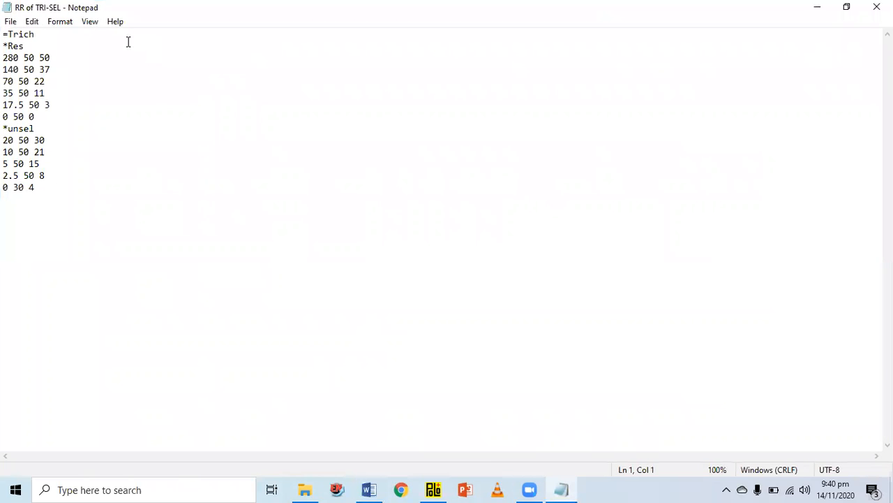
drag(32, 35, 13, 35)
click(8, 46)
drag(33, 116, 5, 49)
drag(5, 128, 34, 187)
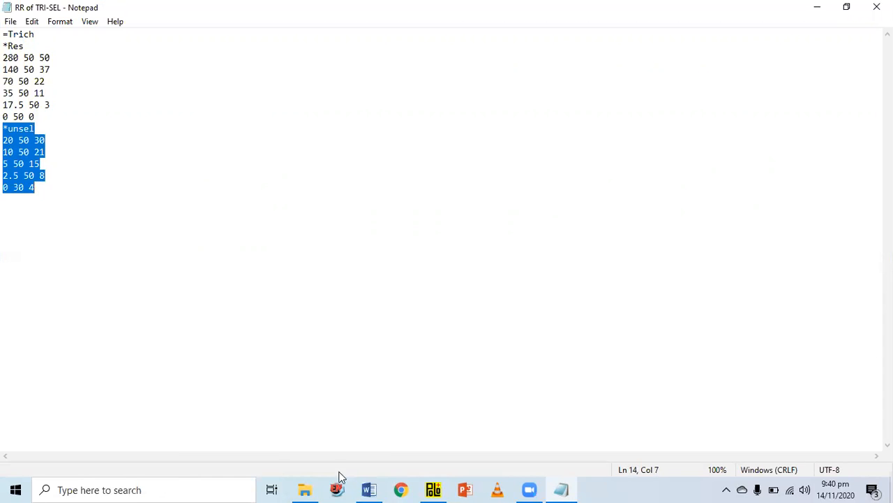
- Check the UNSEL row of Table 1 in the Word manuscript and return to the data file
click(369, 489)
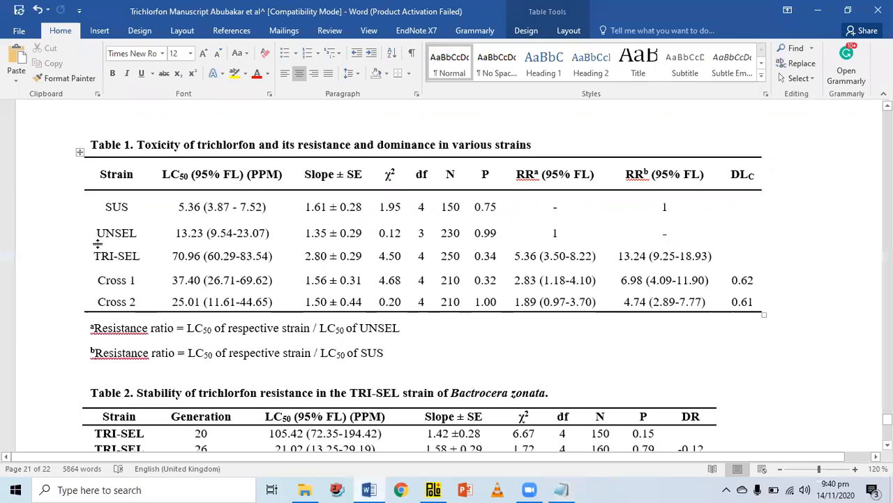
drag(95, 232, 384, 230)
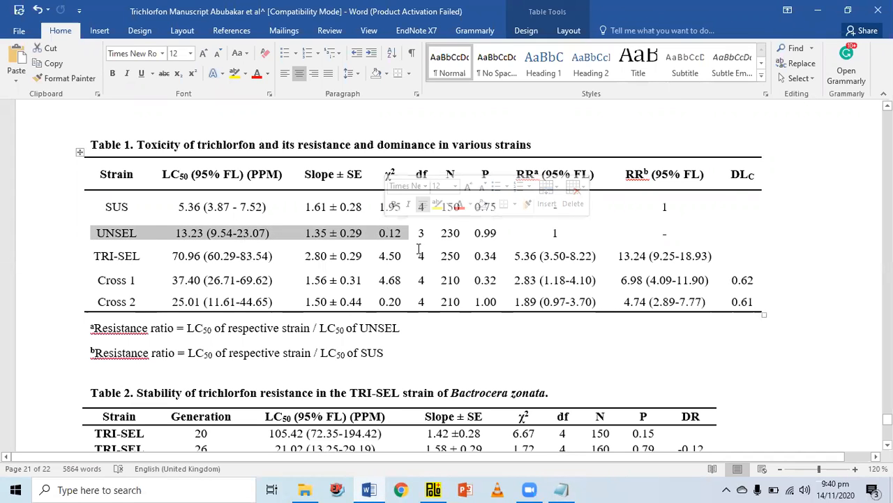
click(377, 487)
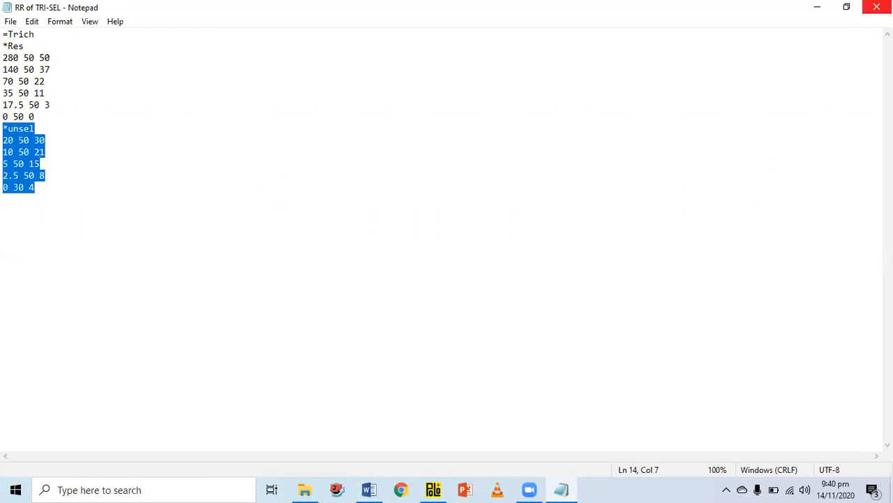
- Close the RR of TRI-SEL file, move it out of the RR folder onto the desktop, and close the folder
click(877, 7)
click(402, 197)
click(488, 261)
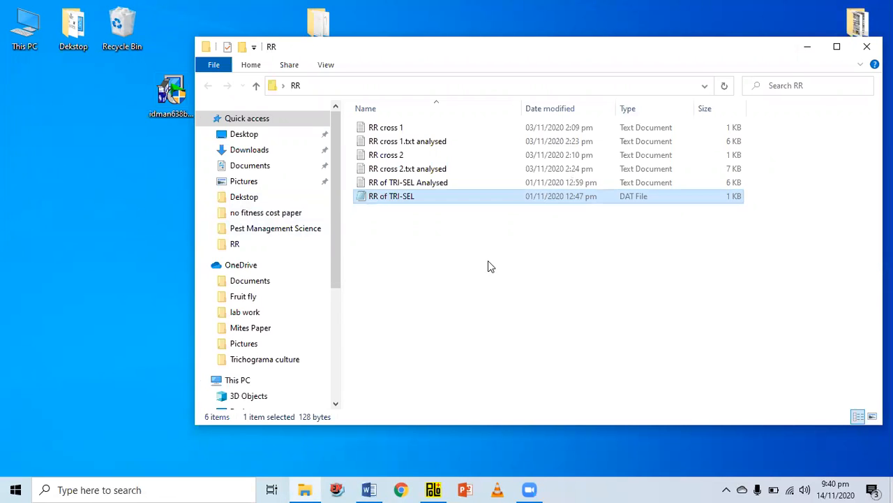
drag(410, 201, 132, 257)
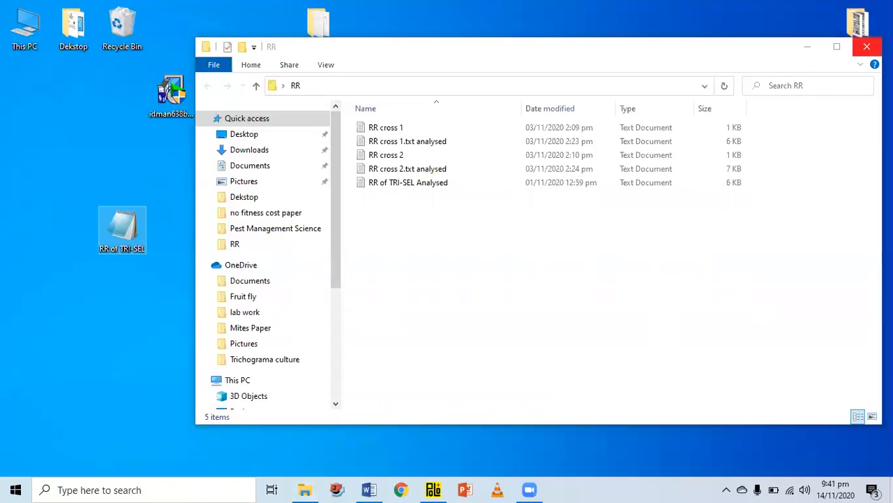
click(867, 46)
- Switch to Polo Plus and load the RR of TRI-SEL.dat data file from the desktop
click(433, 490)
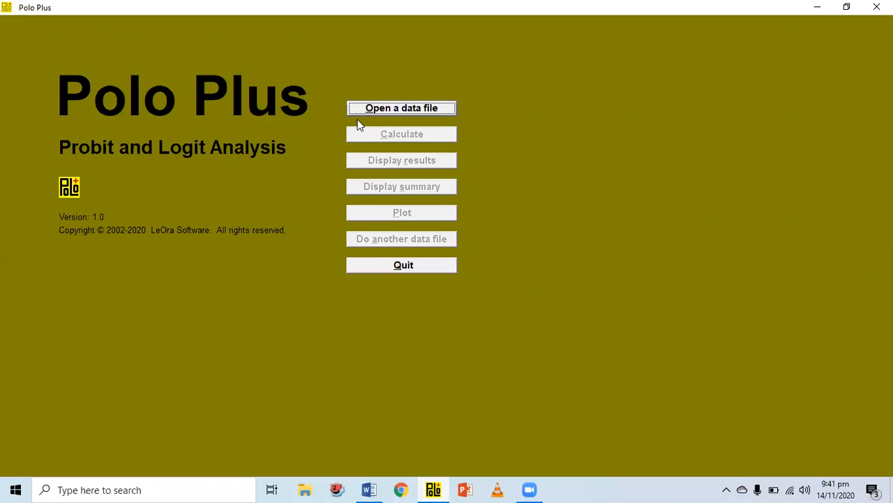
click(360, 108)
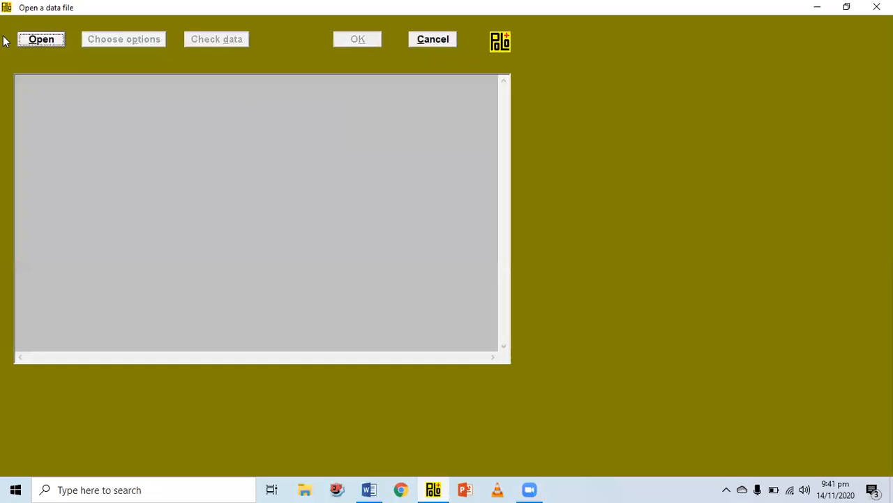
click(39, 41)
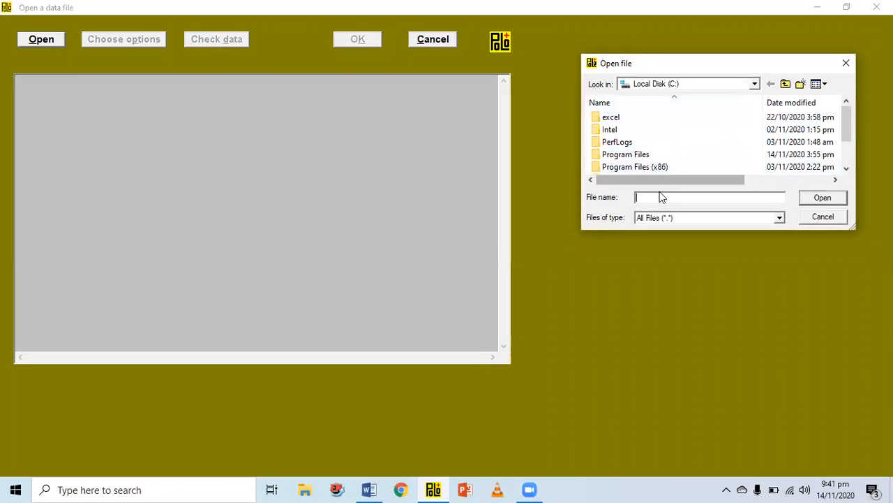
click(757, 82)
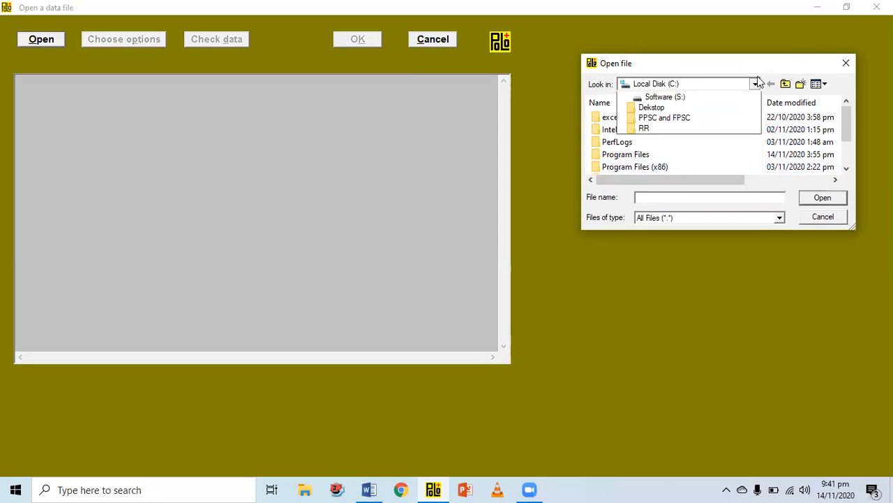
click(700, 98)
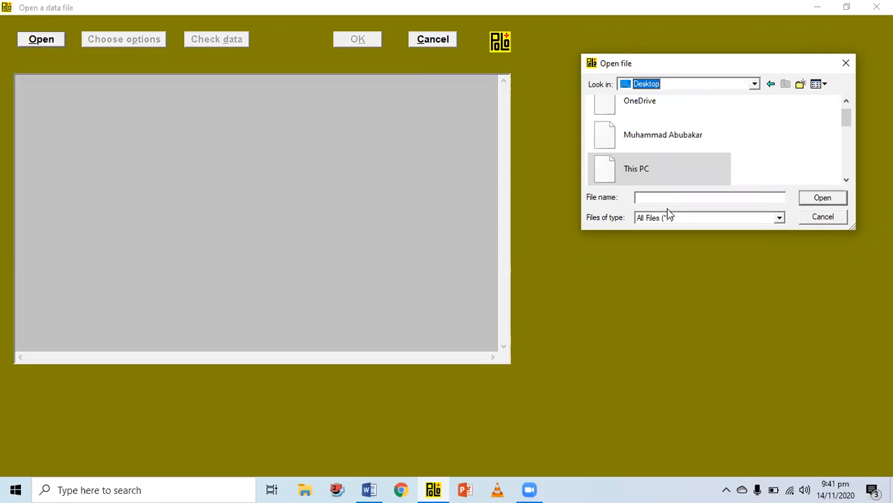
click(663, 198)
text(rr)
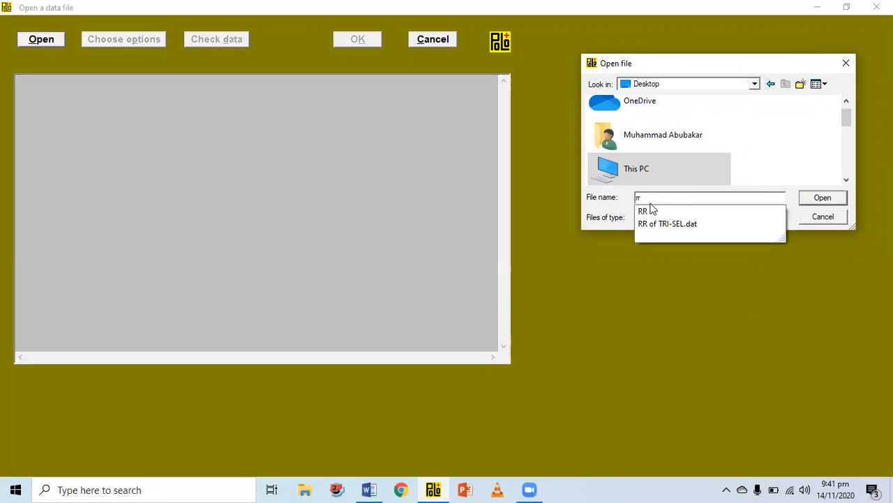
click(652, 212)
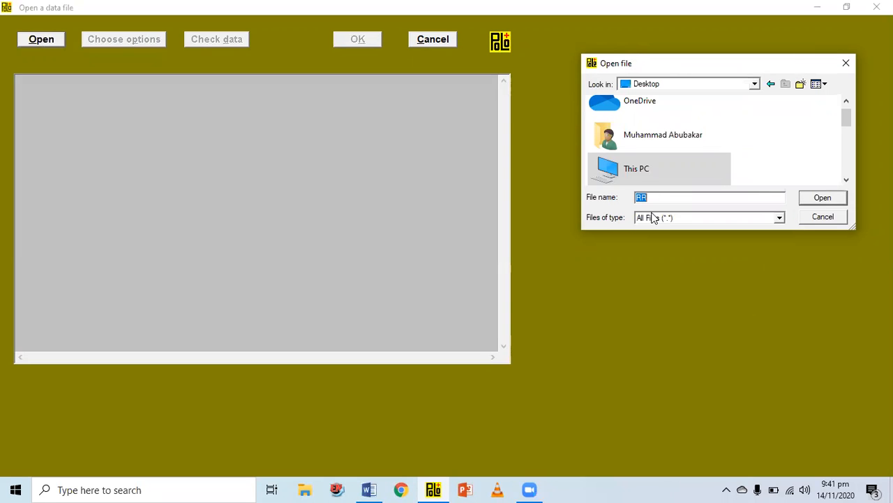
click(709, 198)
key(BackSpace)
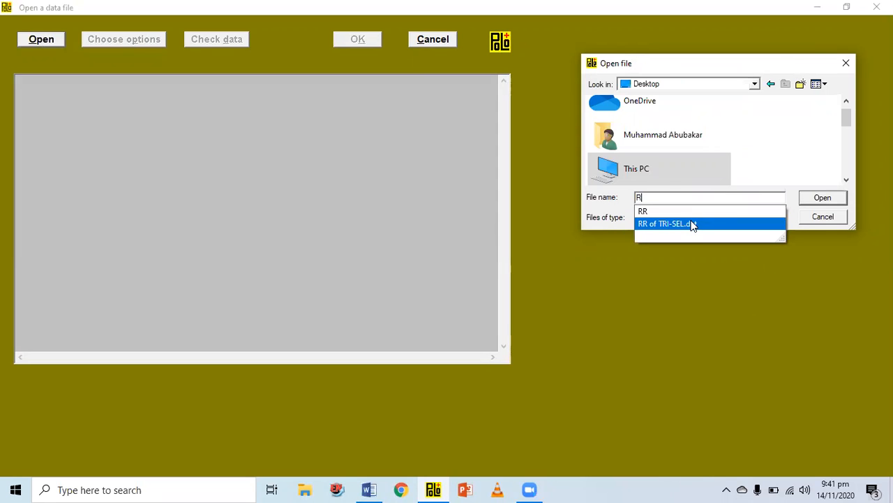
click(693, 224)
click(821, 199)
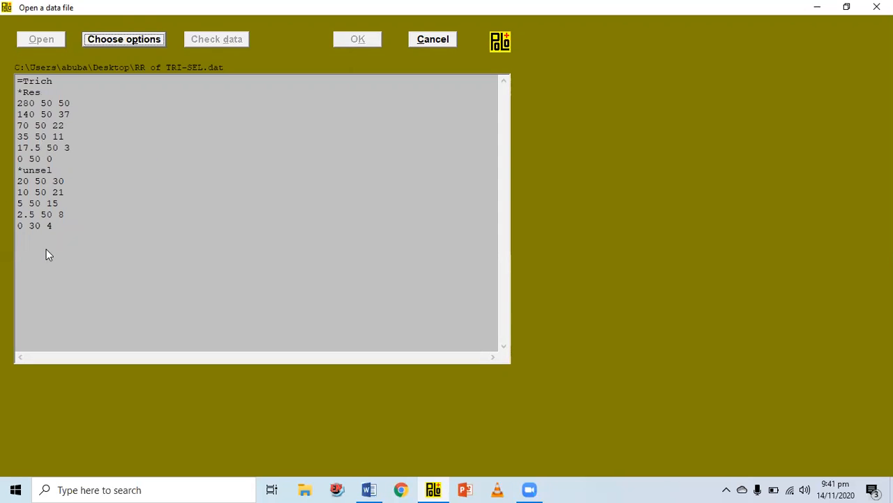
- Turn off natural response as a parameter in the analysis options and accept them
click(113, 39)
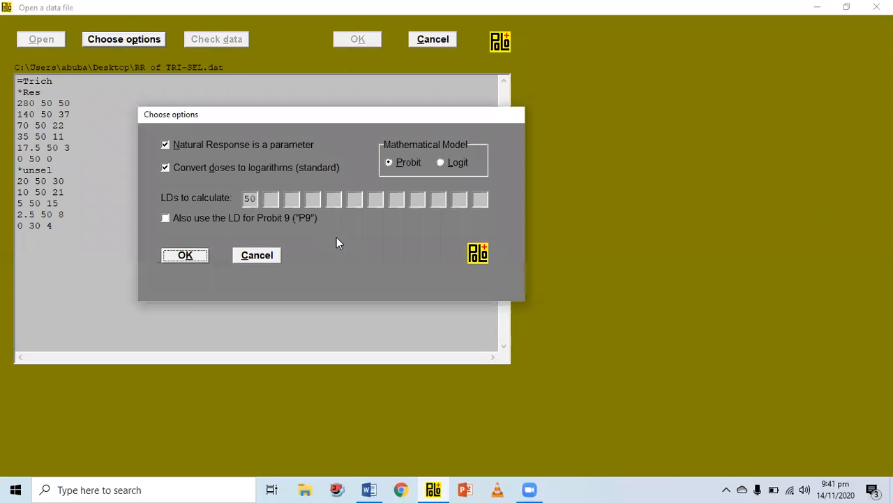
click(269, 202)
drag(334, 112, 440, 93)
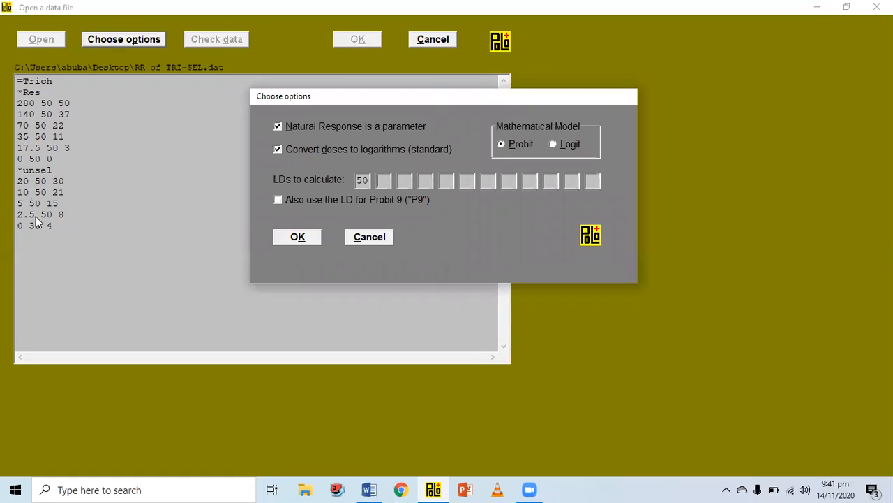
click(278, 127)
click(288, 237)
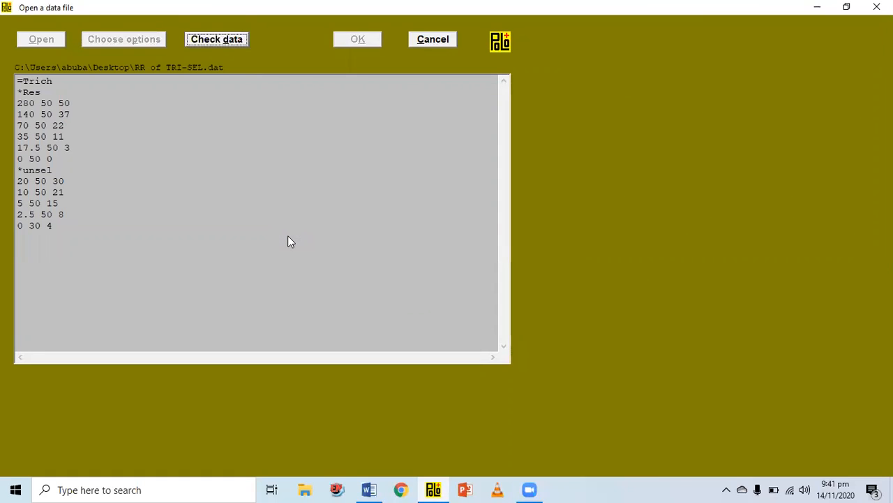
- Check the loaded data file for errors, accept it and calculate the probit analysis
click(206, 40)
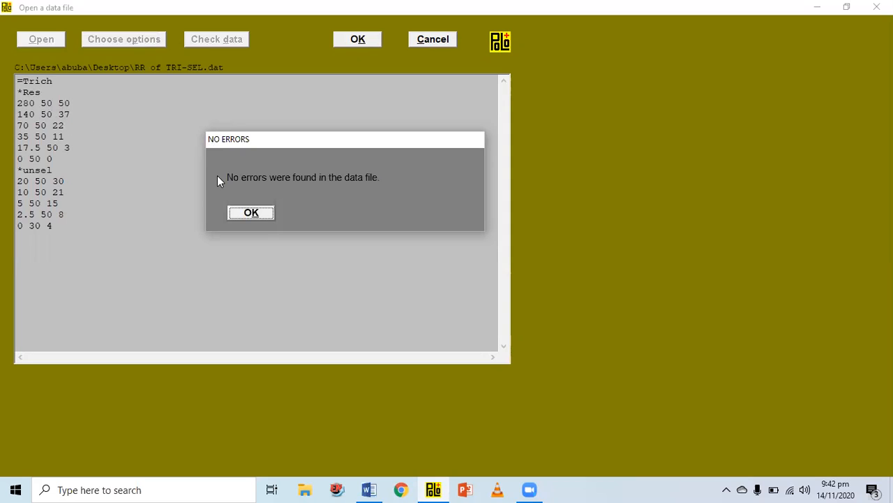
click(238, 211)
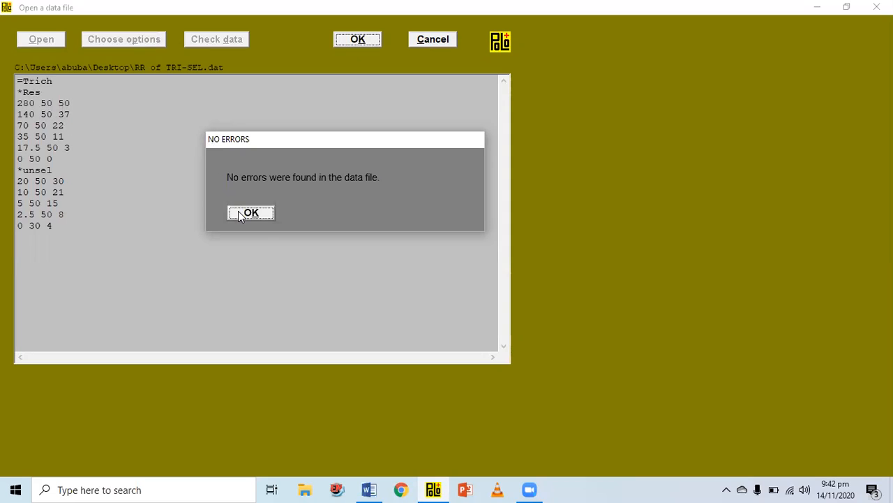
click(357, 40)
click(386, 135)
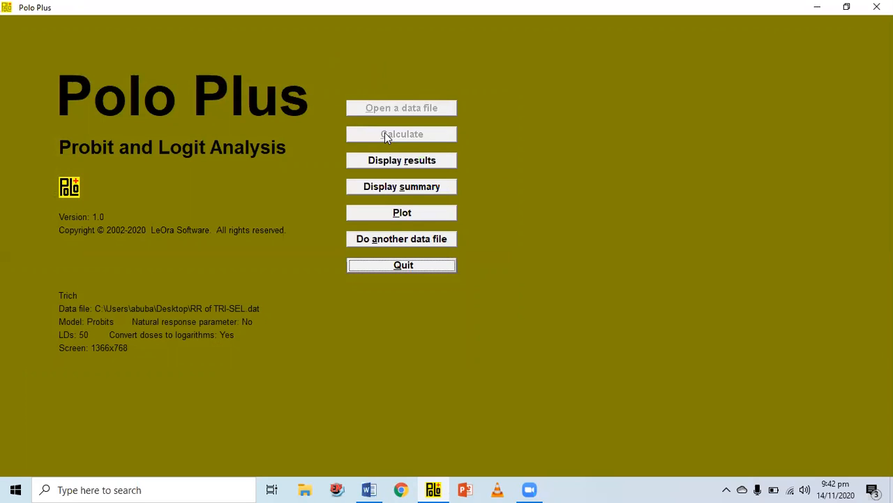
- Display the results and examine the LD50 lethal dose ratio with its 0.95 lower and upper limits
click(387, 163)
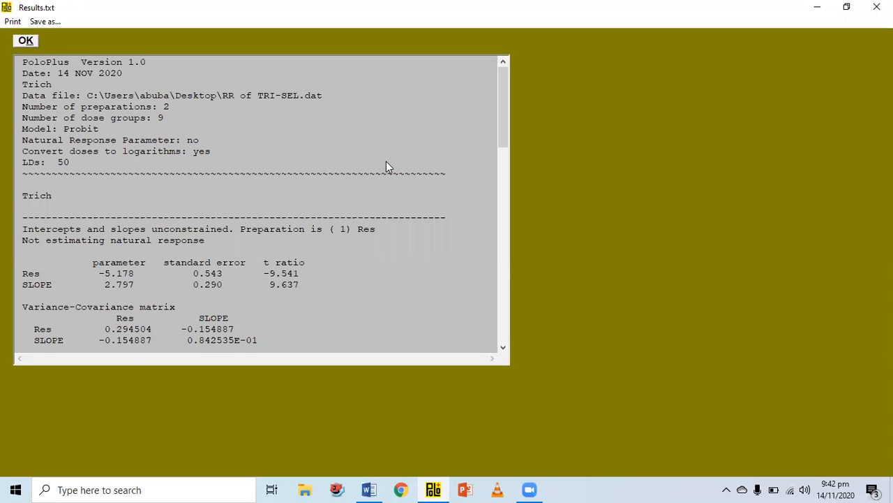
drag(501, 128, 515, 345)
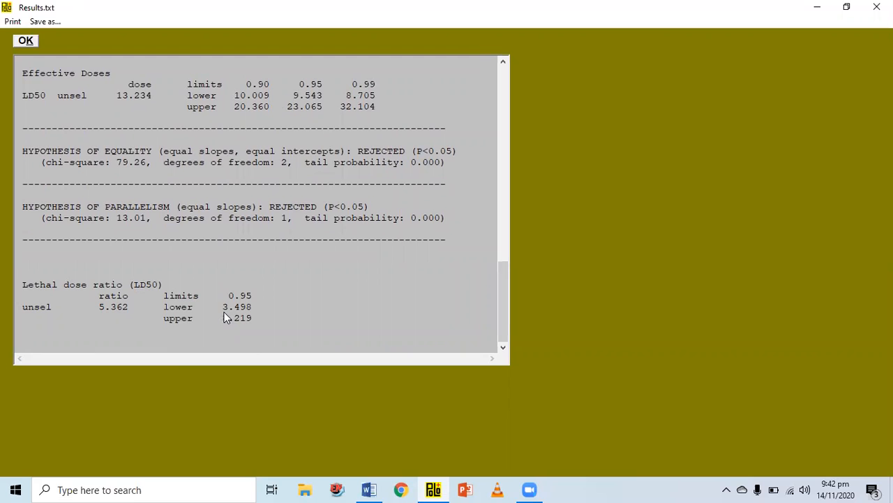
drag(224, 288, 250, 318)
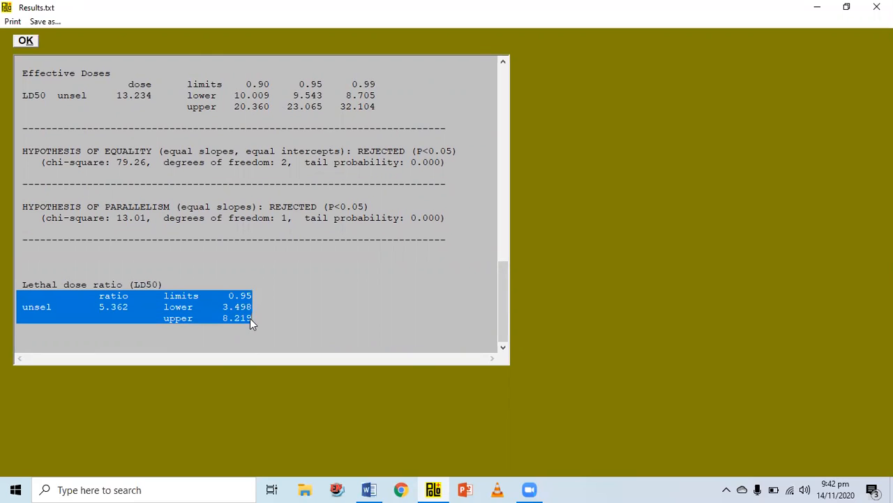
click(262, 319)
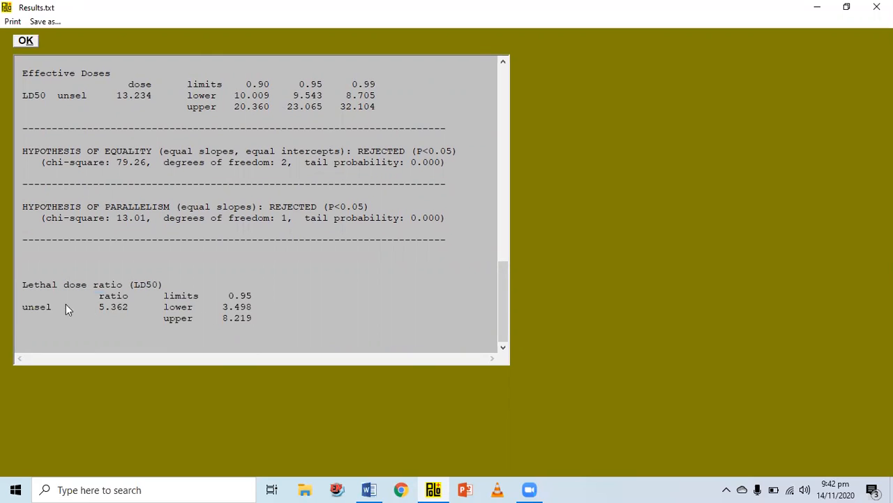
drag(98, 308, 127, 306)
click(227, 297)
click(224, 309)
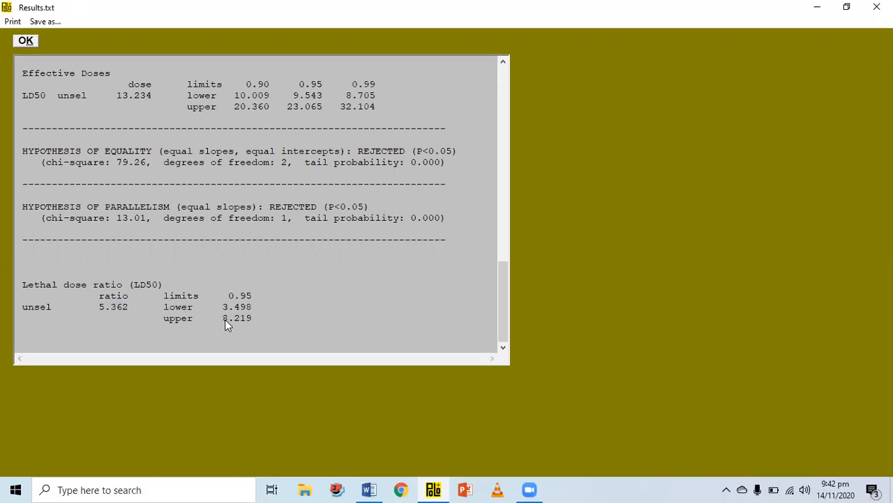
- Compare the lethal dose ratio and limits with the TRI-SEL row's RRa value in Table 1 of the Word manuscript
click(372, 489)
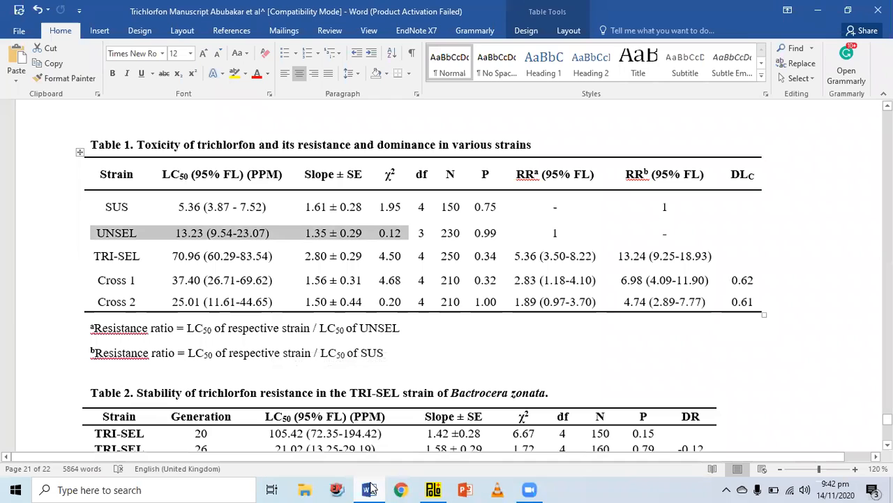
double_click(520, 256)
click(553, 256)
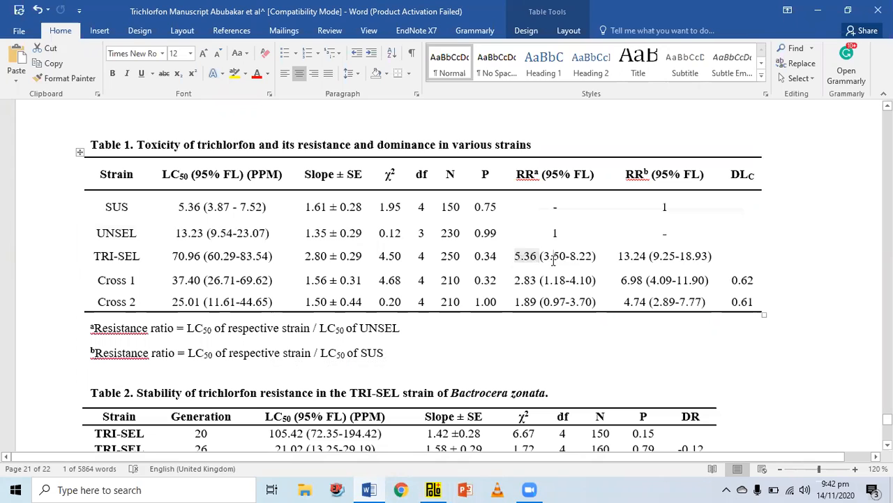
click(433, 489)
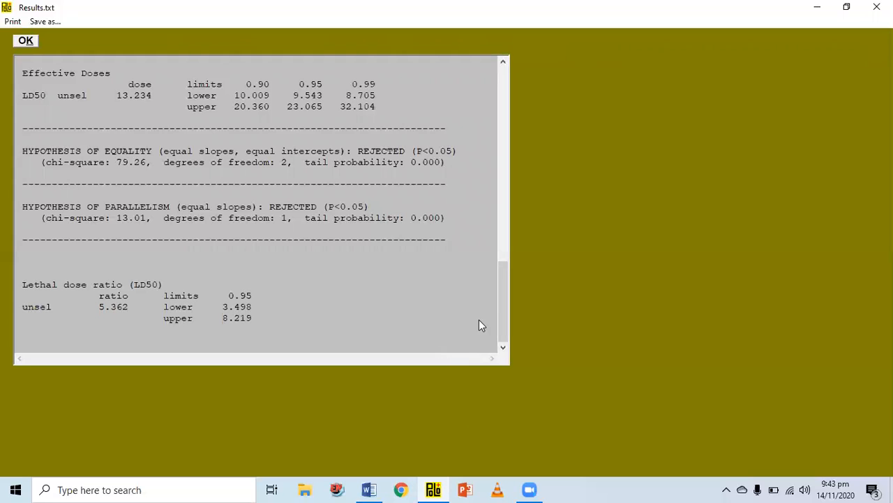
click(373, 488)
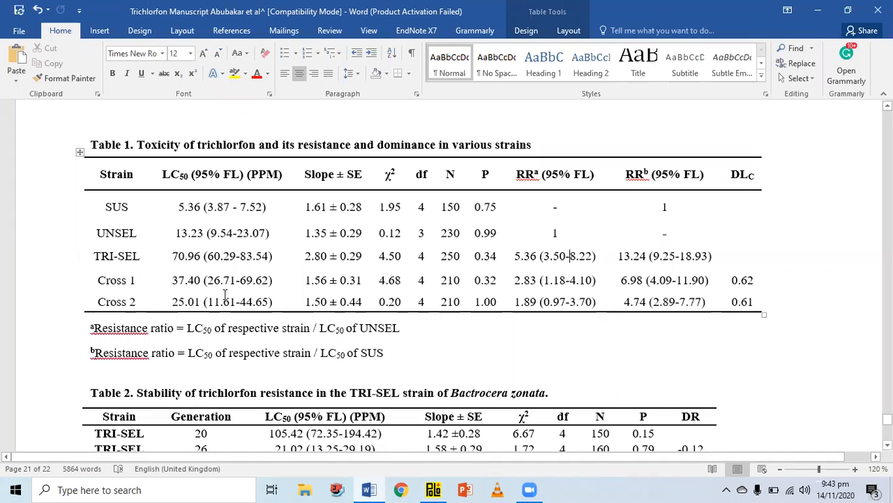
click(369, 490)
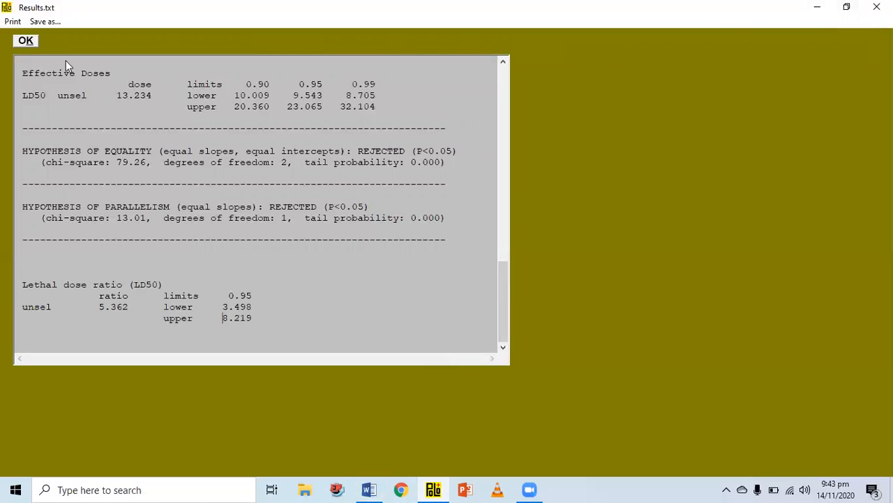
- Save the results to the desktop as "RR of tri sel analysed" and close Polo Plus
click(39, 23)
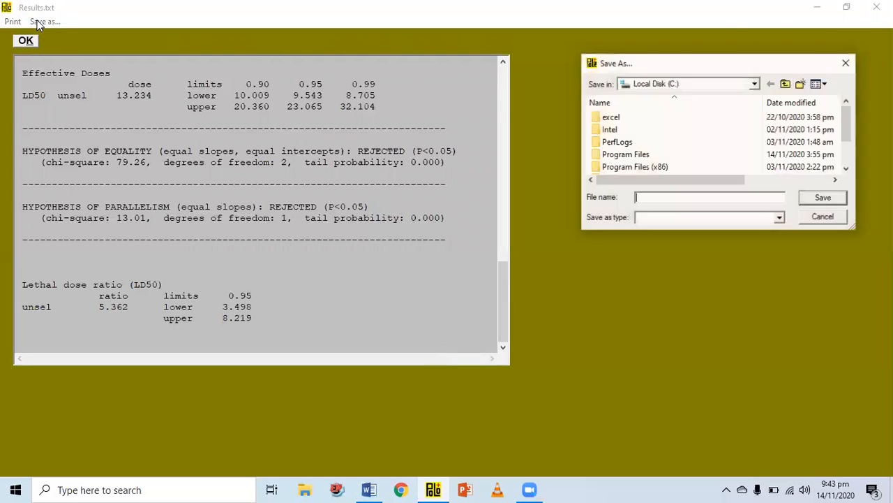
click(753, 84)
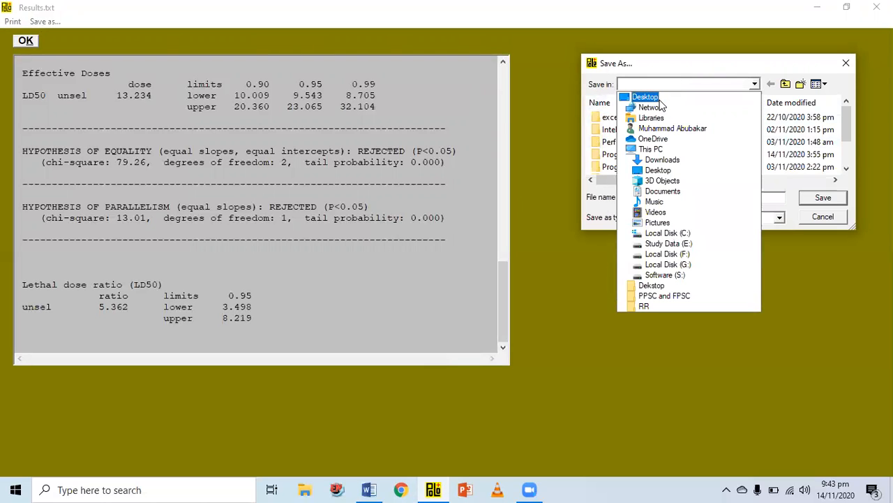
click(662, 98)
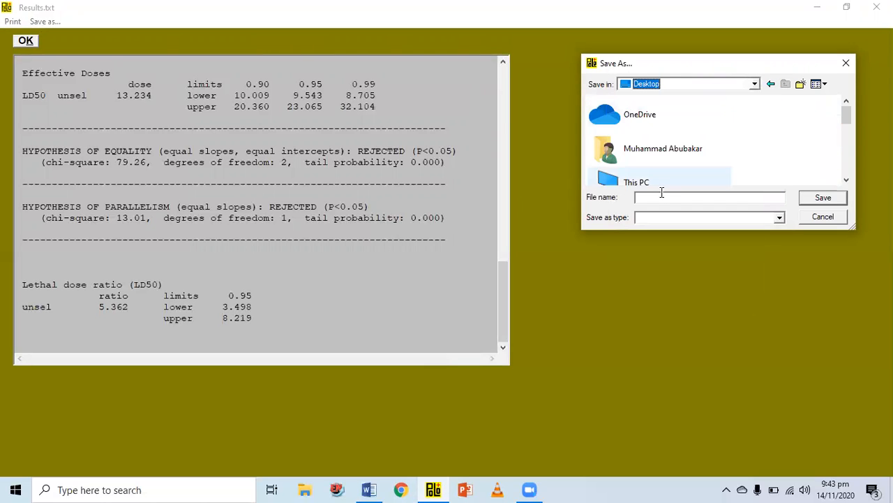
click(776, 198)
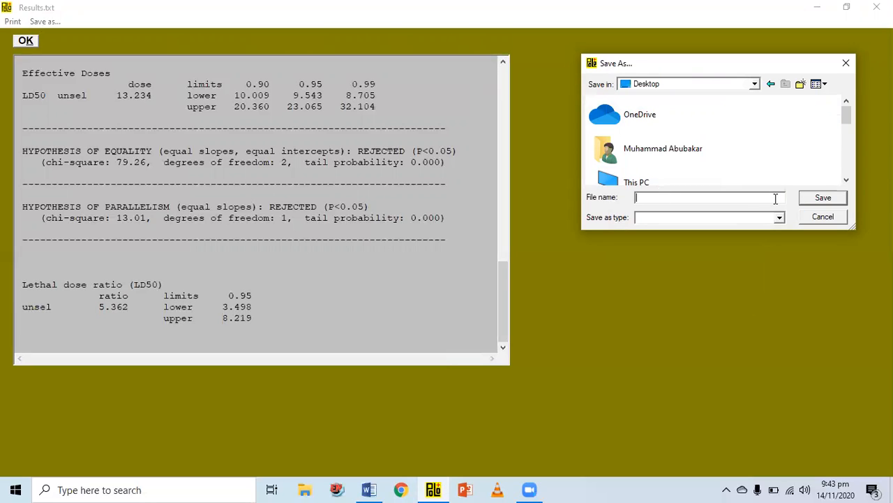
text(RR )
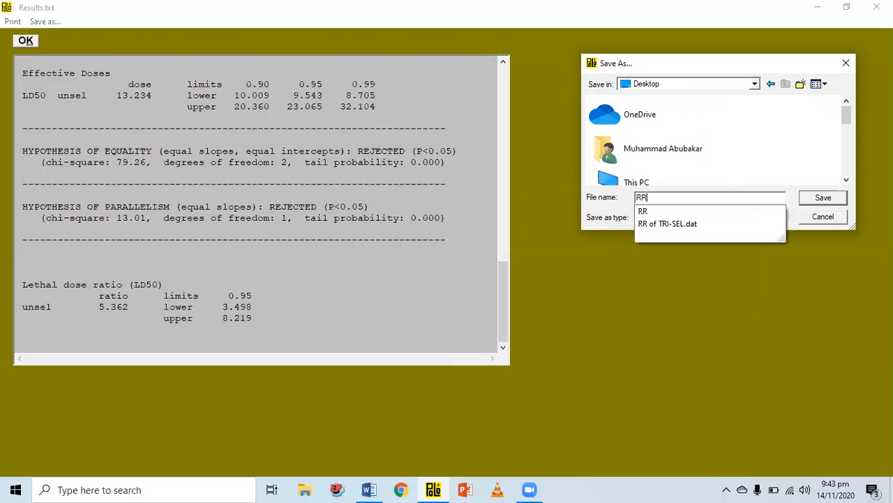
text(of tri sel analysed)
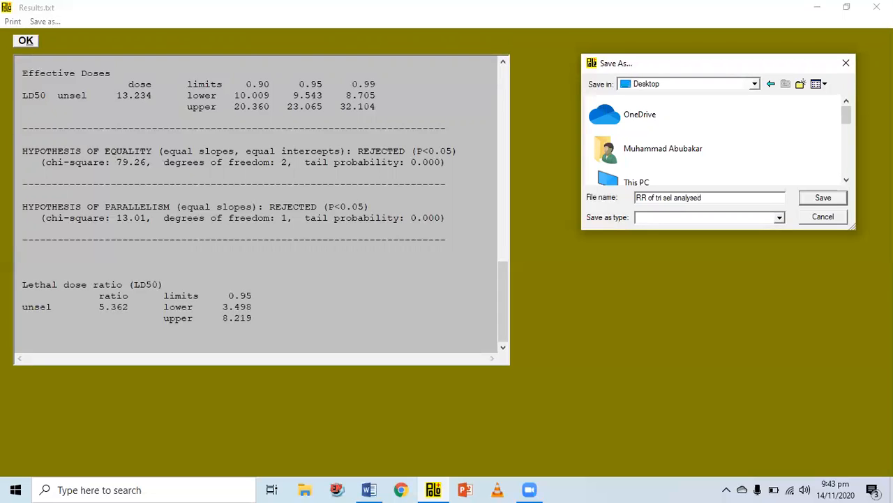
click(825, 198)
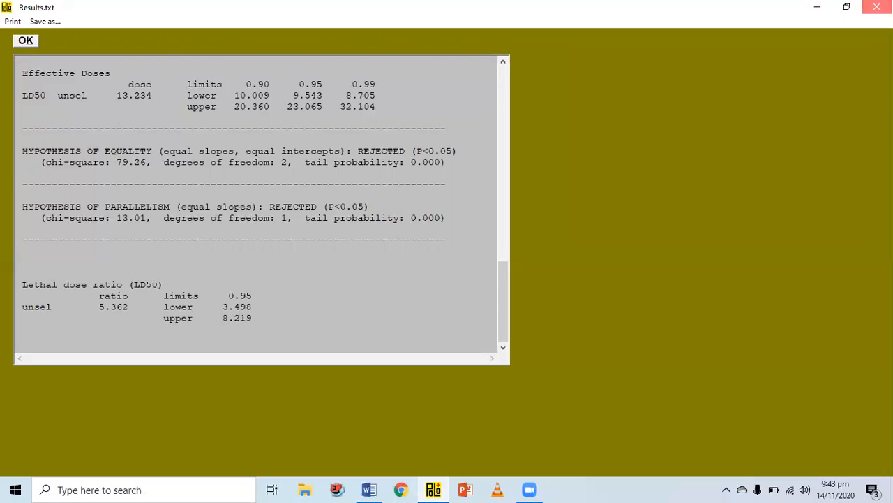
click(876, 7)
click(877, 7)
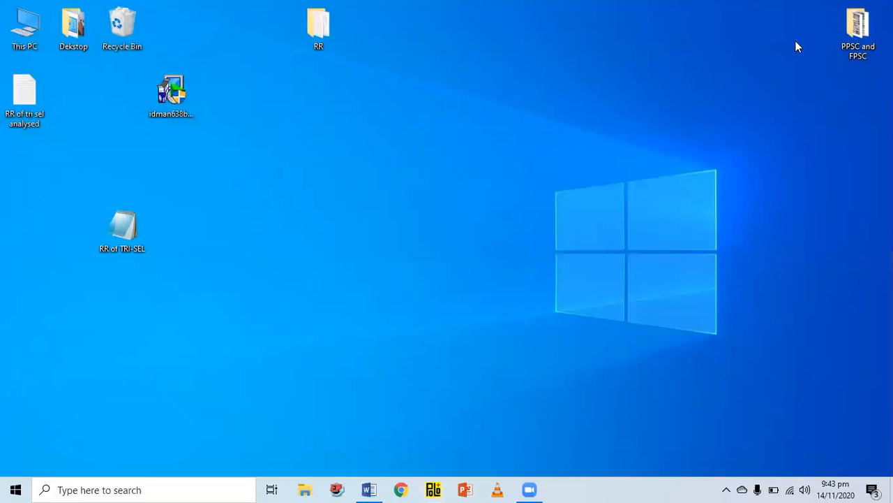
- Open the saved RR of tri sel analysed file, examine its lethal dose ratio section, and close it
double_click(23, 105)
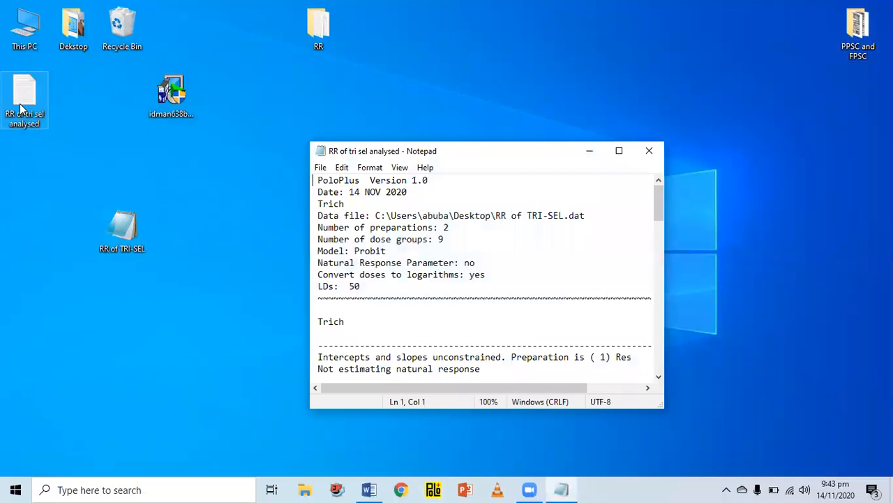
click(620, 151)
scroll(444, 344, down, 15)
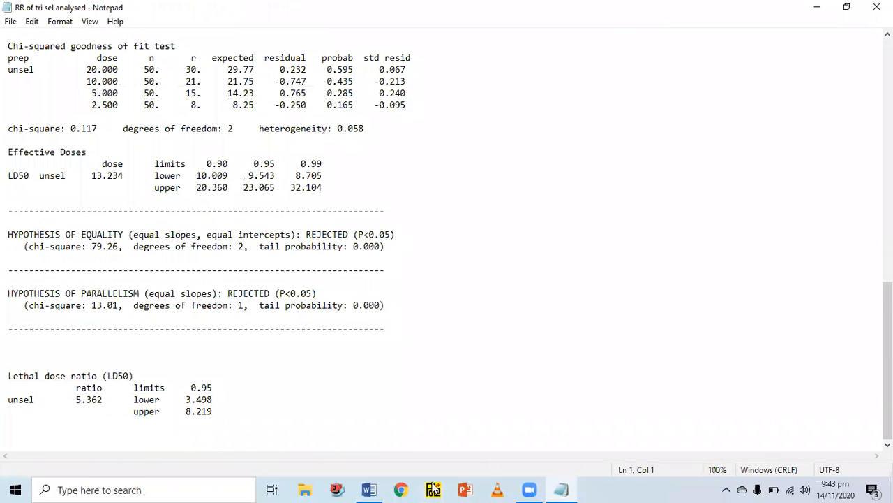
click(876, 7)
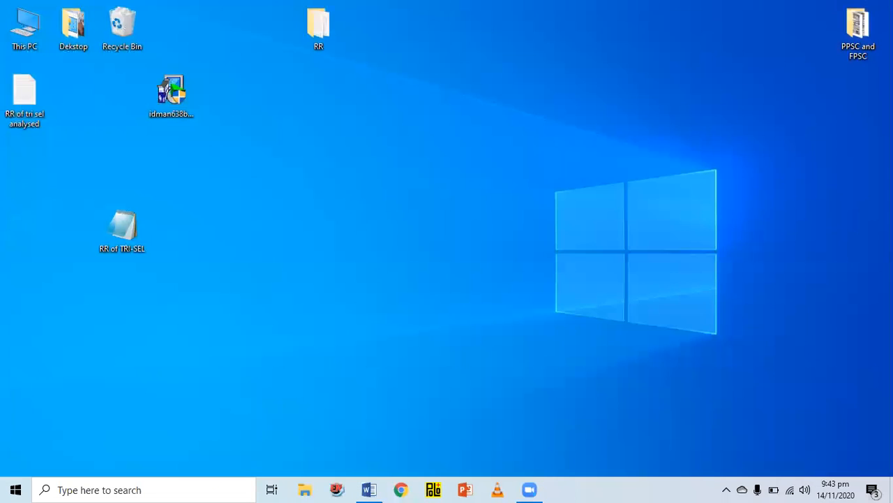